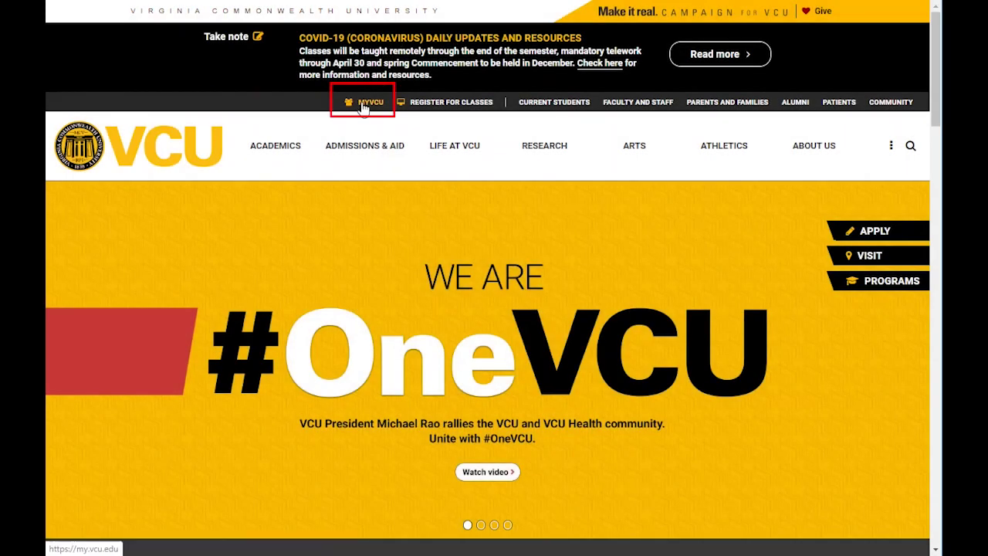
# Step: Log in to myVCU and open the Degree Works GPA calculator through the Student section of eServices/VCU Self Service
pyautogui.click(363, 107)
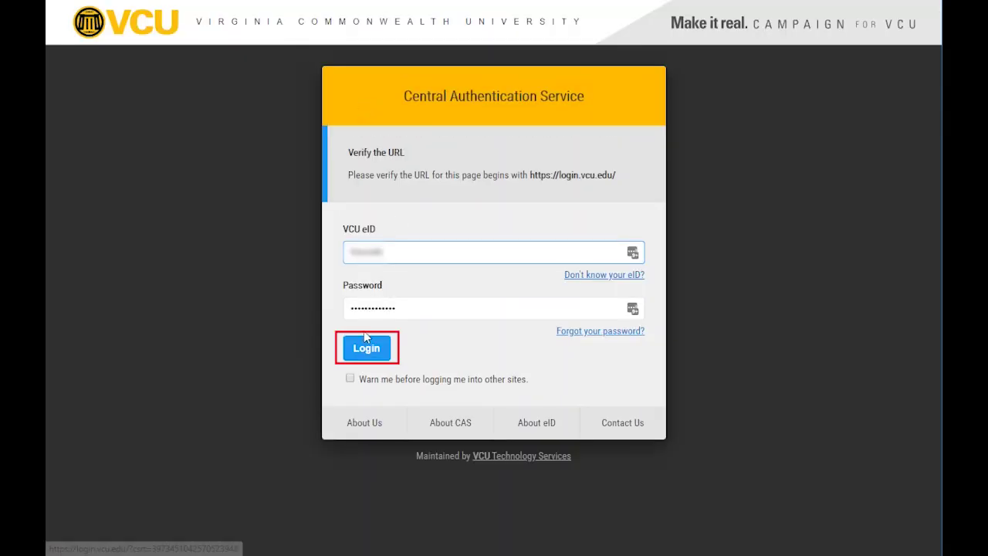
pyautogui.click(364, 344)
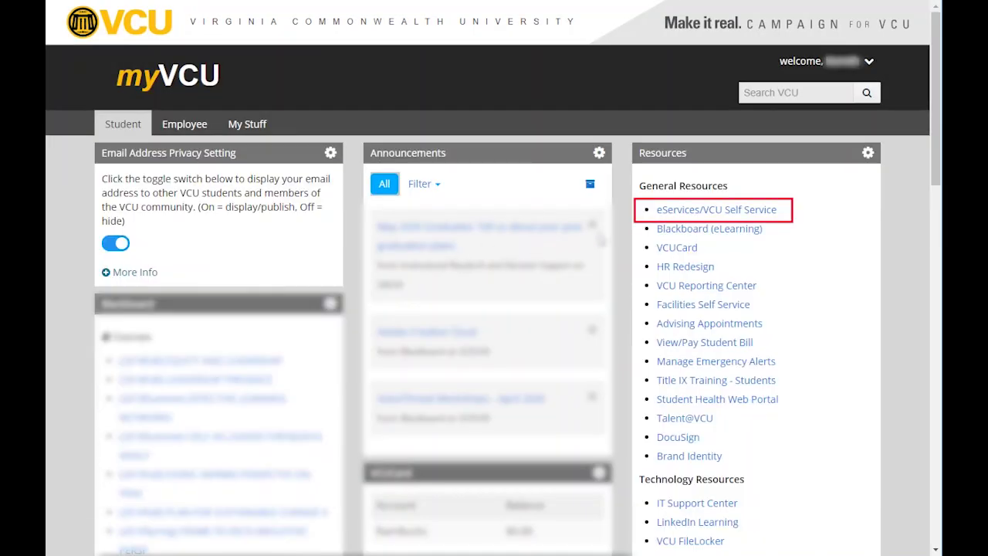
pyautogui.click(704, 210)
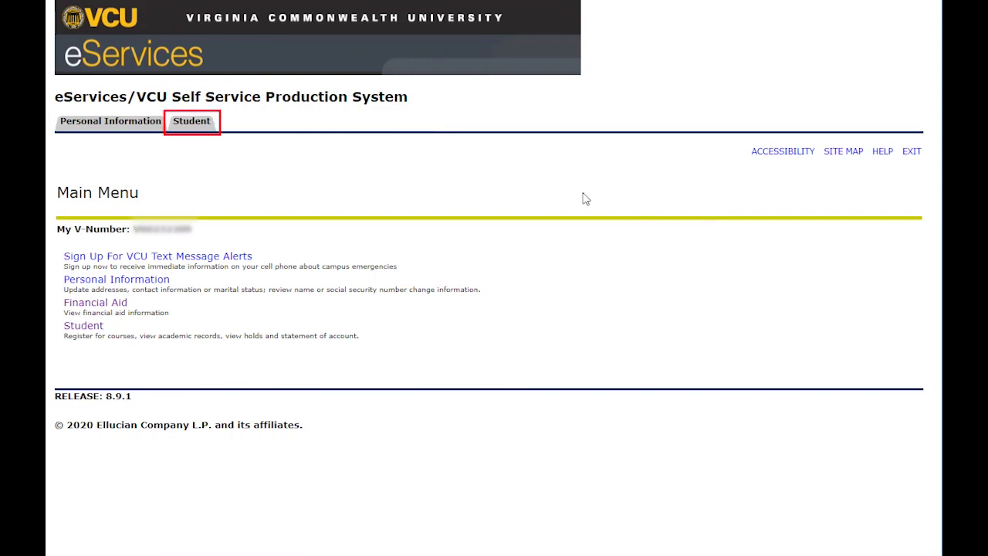
pyautogui.click(202, 124)
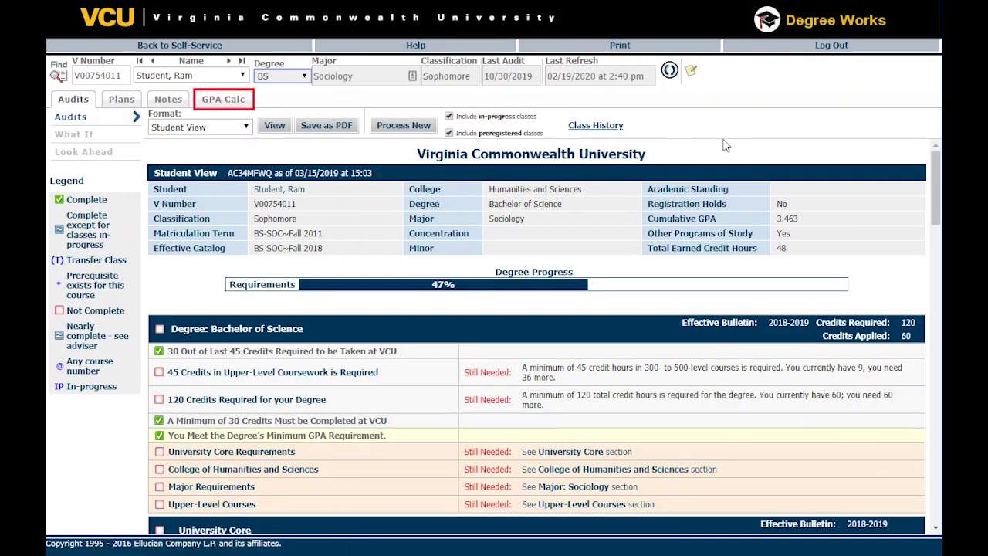
pyautogui.click(224, 101)
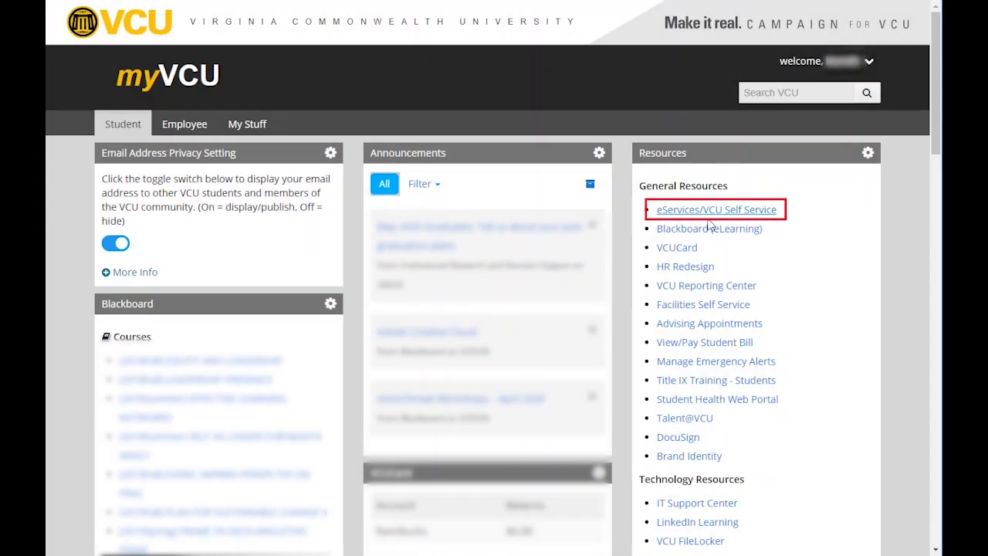
# Step: Open the academic transcript from the student records in eServices/VCU Self Service and find the undergraduate transcript totals
pyautogui.click(710, 216)
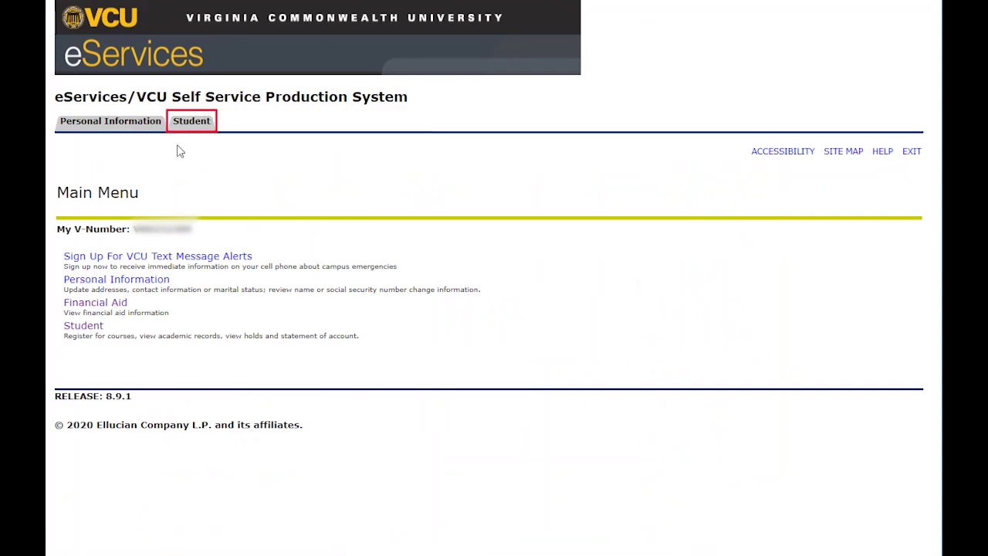
pyautogui.click(187, 124)
pyautogui.click(114, 303)
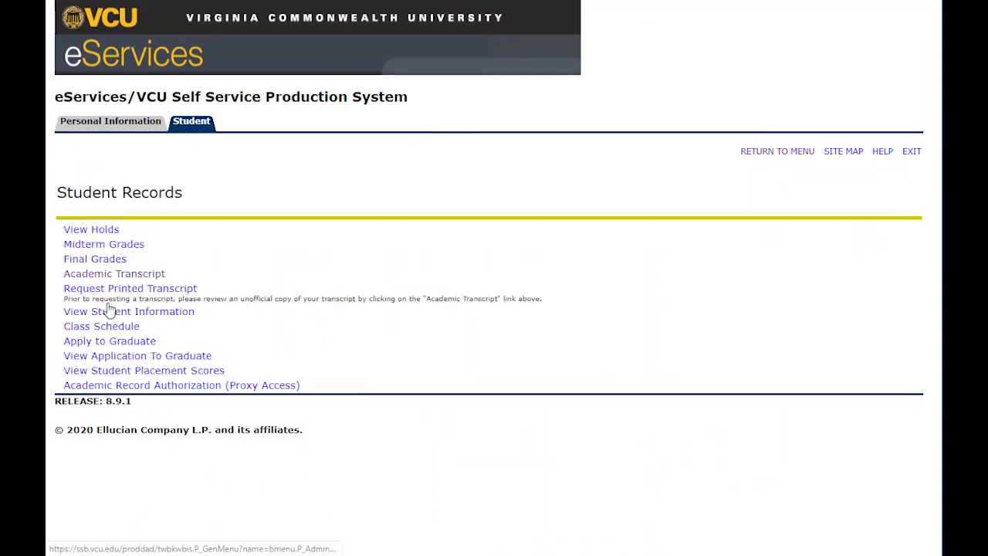
pyautogui.click(116, 274)
pyautogui.click(77, 287)
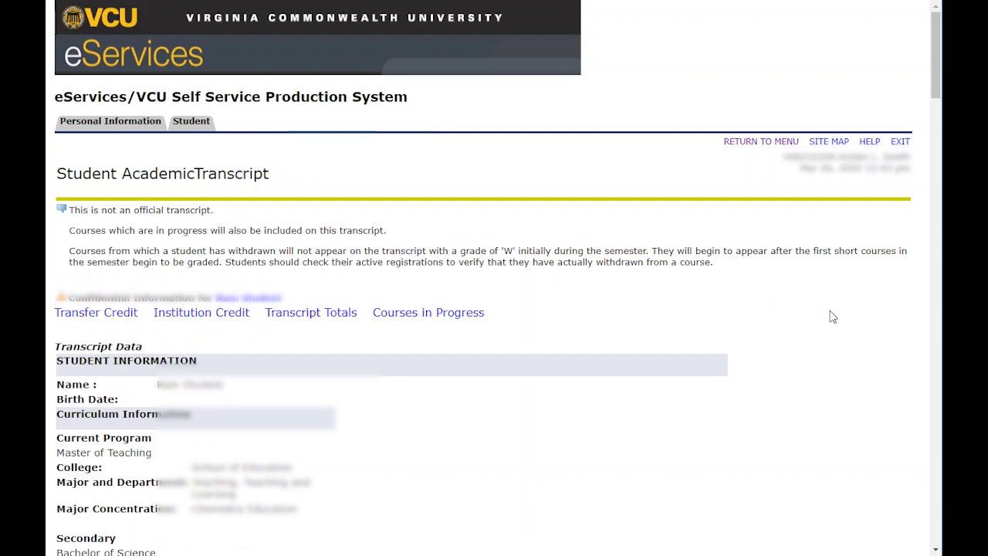
pyautogui.scroll(-8, 832, 309)
pyautogui.scroll(-15, 826, 301)
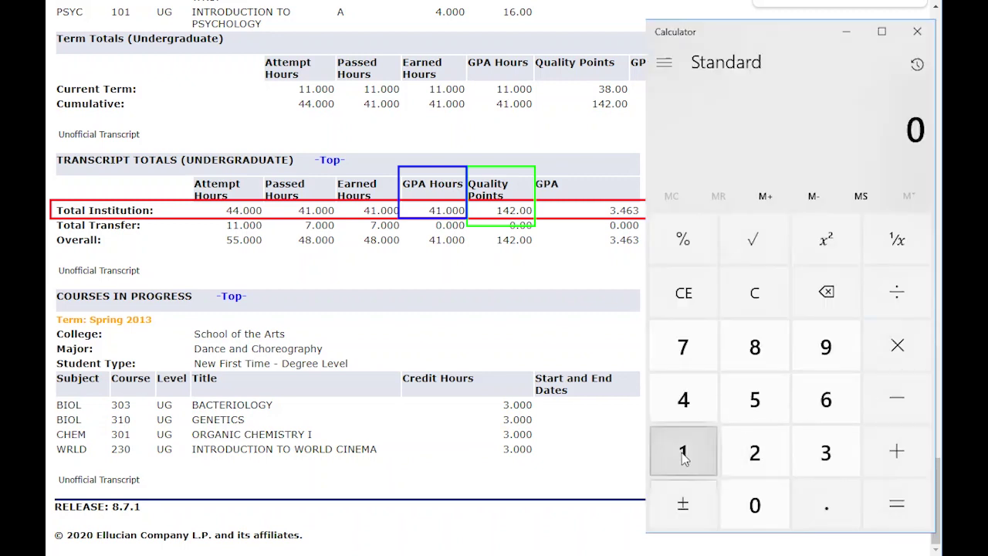
# Step: In Calculator, divide the 142 institution quality points by the 41 GPA hours to get the unrounded GPA
pyautogui.click(683, 453)
pyautogui.click(683, 399)
pyautogui.click(740, 453)
pyautogui.click(899, 294)
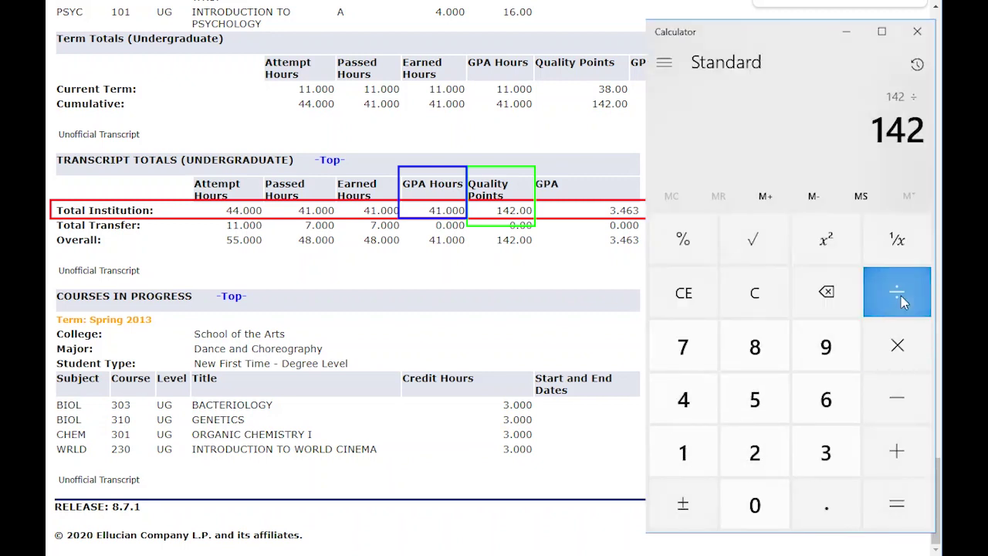
pyautogui.click(694, 401)
pyautogui.click(700, 448)
pyautogui.click(889, 506)
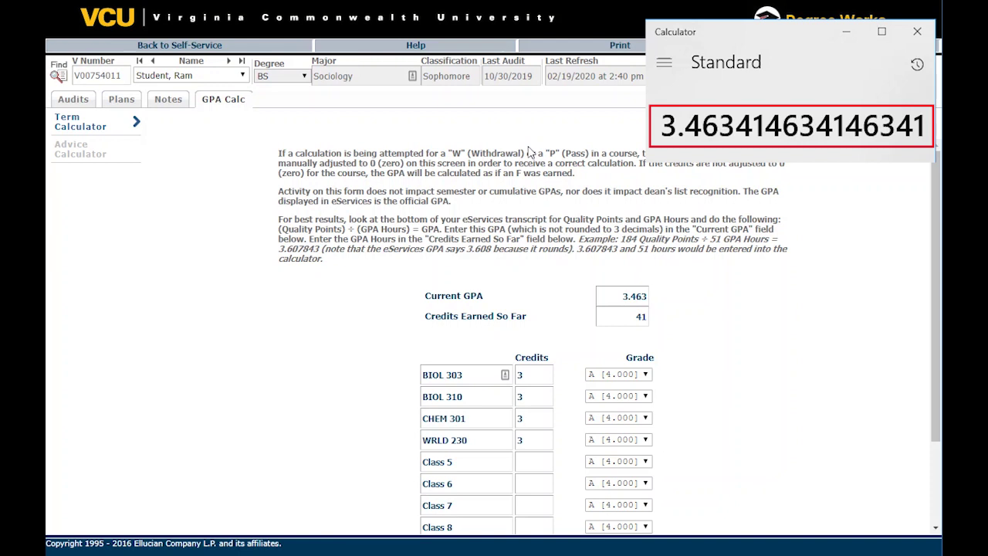
# Step: In the Degree Works term calculator, set the Current GPA to the unrounded value 3.463414634146341
pyautogui.moveTo(619, 299); pyautogui.dragTo(664, 307)
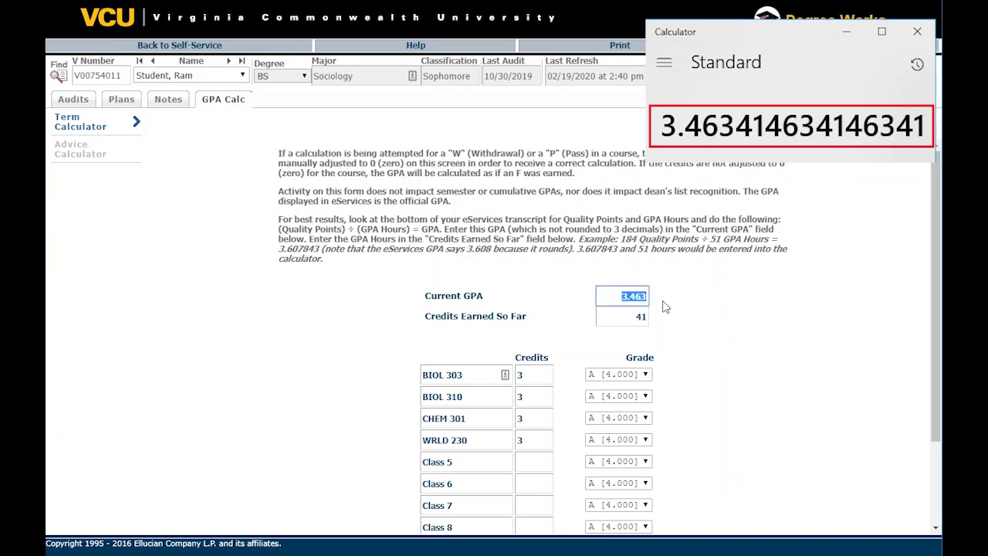
pyautogui.write('3.')
pyautogui.write('46341')
pyautogui.write('4634146341')
pyautogui.press('BackSpace')
pyautogui.press('BackSpace')
pyautogui.press('BackSpace')
pyautogui.press('BackSpace')
pyautogui.press('BackSpace')
pyautogui.press('BackSpace')
pyautogui.hotkey('ctrl', 'z')
pyautogui.hotkey('alt', 'Tab')
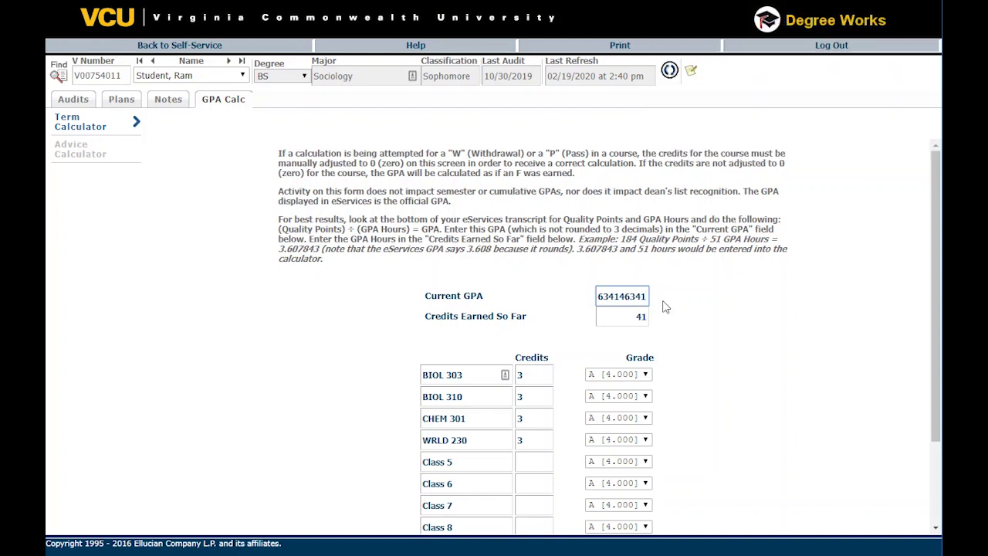
pyautogui.click(612, 314)
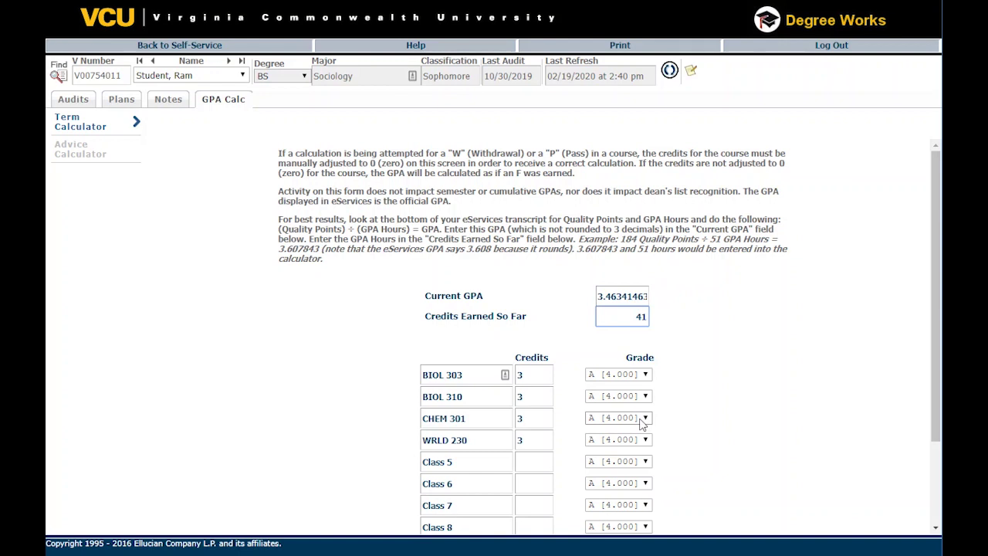
# Step: Set the grades for BIOL 303, BIOL 310, CHEM 301 and WRLD 230 to B, and calculate the end-of-term GPA
pyautogui.click(647, 374)
pyautogui.click(639, 398)
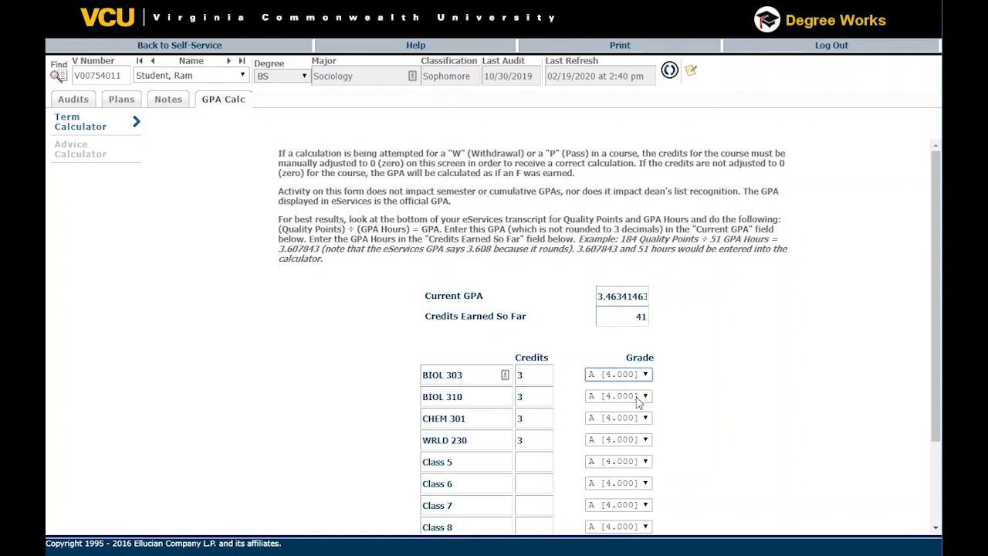
pyautogui.click(643, 397)
pyautogui.click(639, 420)
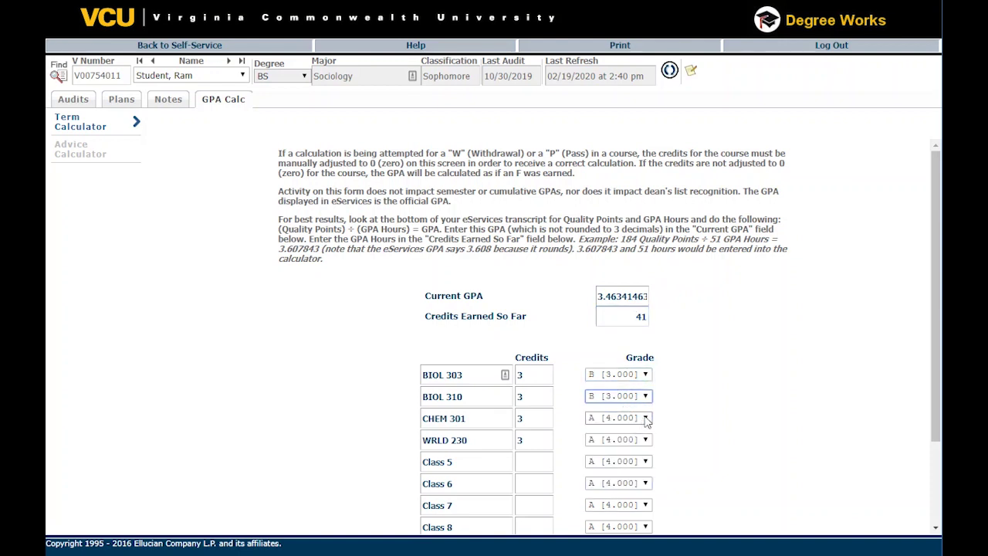
pyautogui.click(642, 418)
pyautogui.click(634, 442)
pyautogui.click(645, 439)
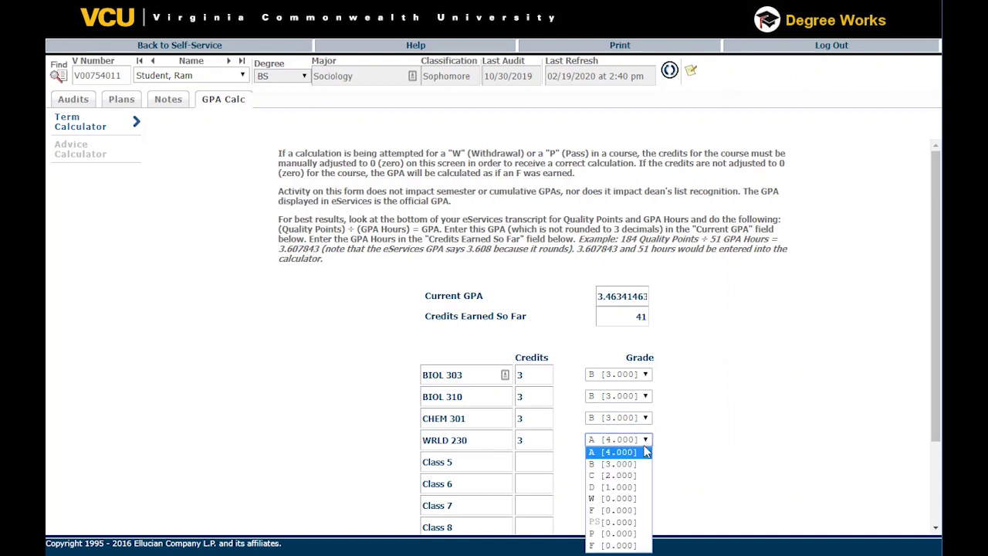
pyautogui.click(639, 464)
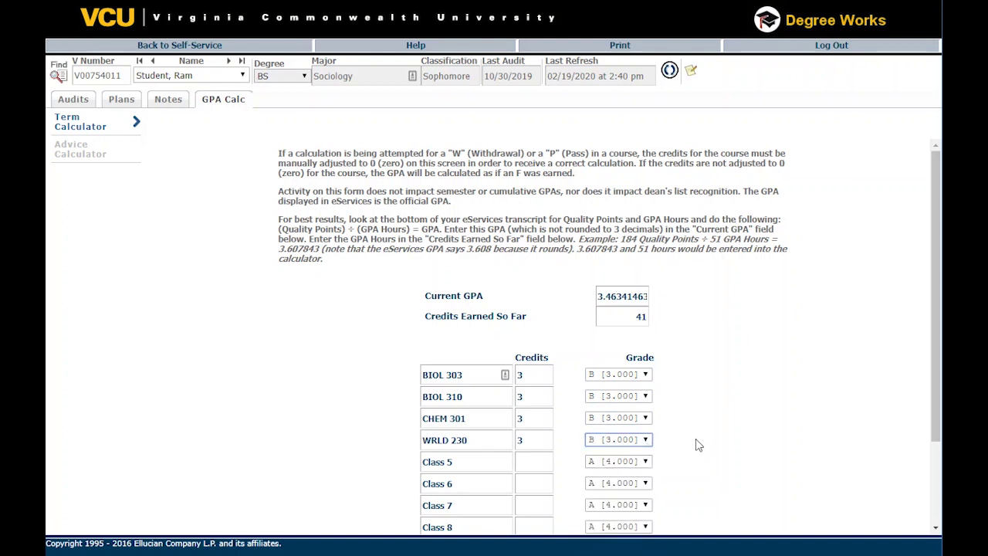
pyautogui.scroll(-3, 695, 438)
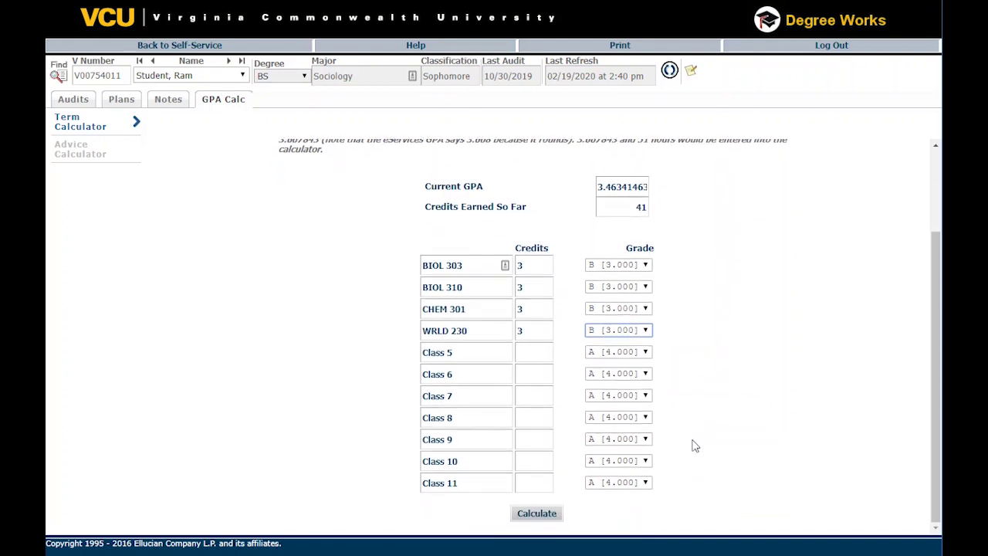
pyautogui.click(536, 513)
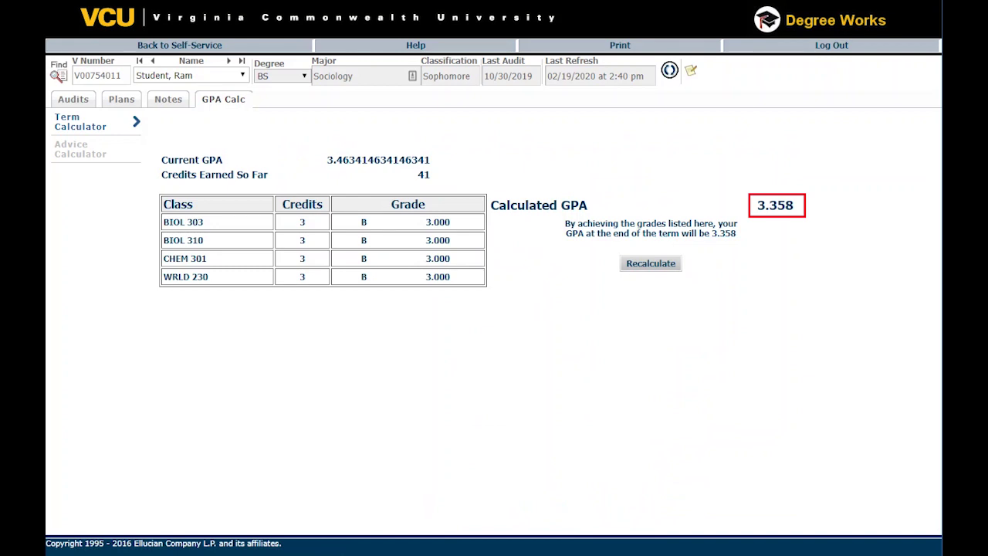
# Step: Return to the term calculator form and recalculate the GPA with a C grade for CHEM 301
pyautogui.click(640, 267)
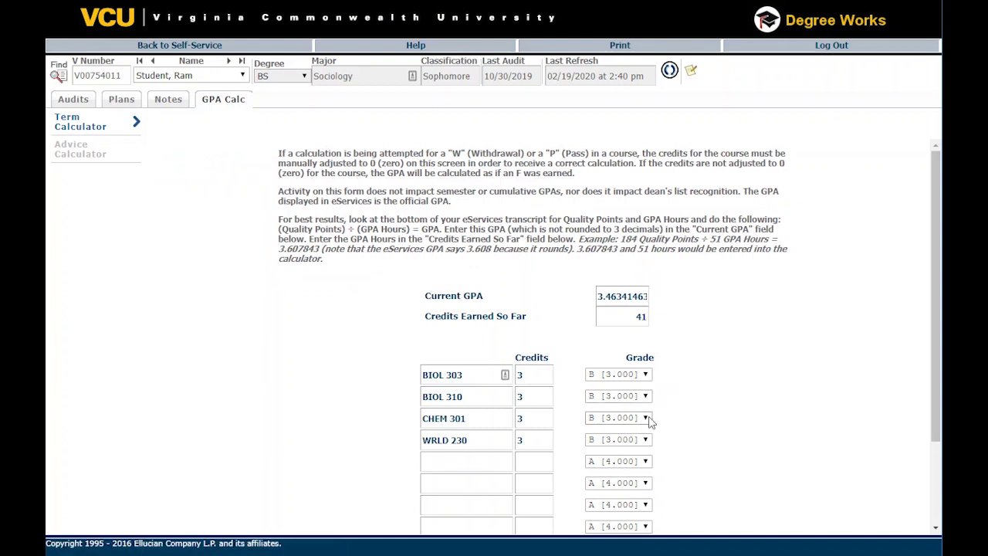
pyautogui.click(647, 418)
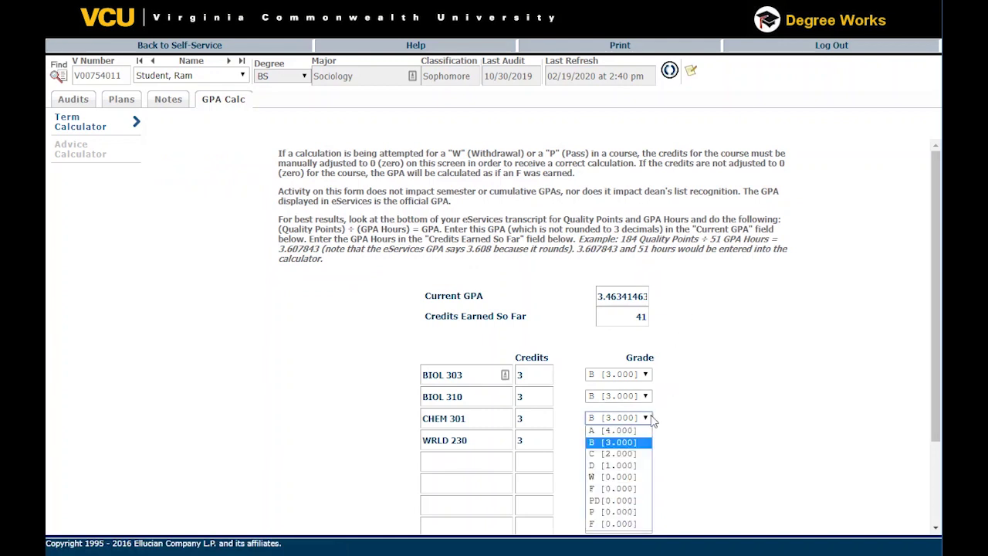
pyautogui.click(637, 454)
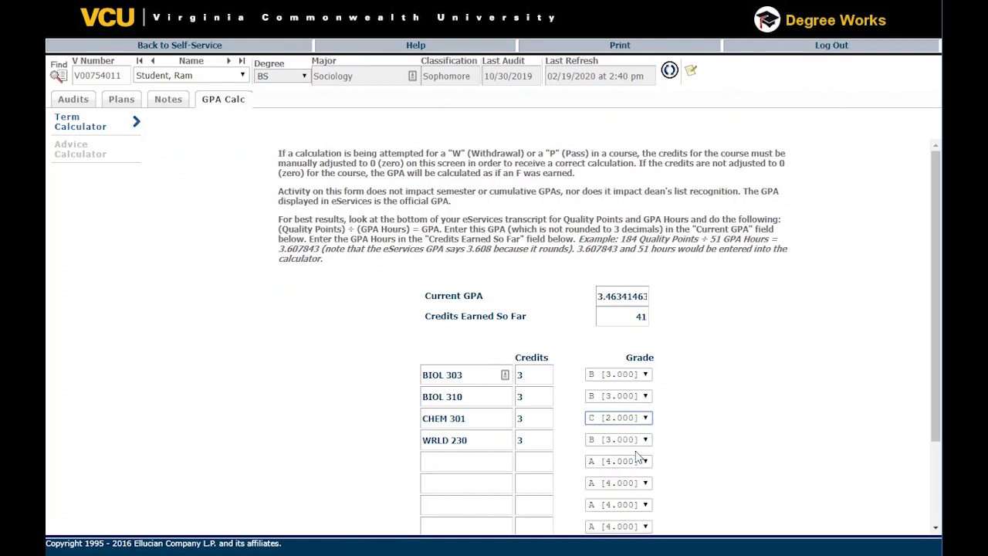
pyautogui.scroll(-3, 676, 415)
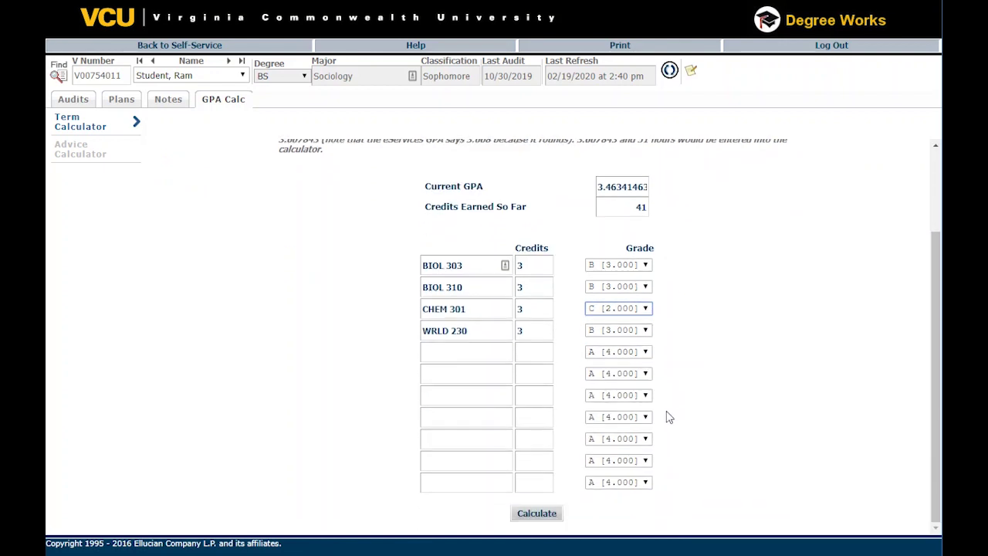
pyautogui.click(538, 513)
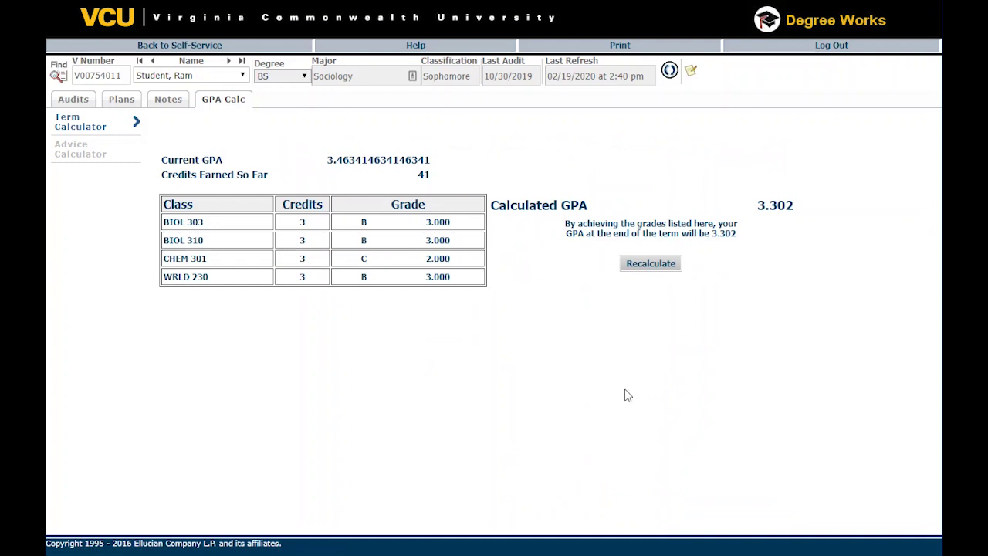
# Step: Recalculate the GPA with CHEM 301 set to a P grade and 0 credits
pyautogui.click(656, 265)
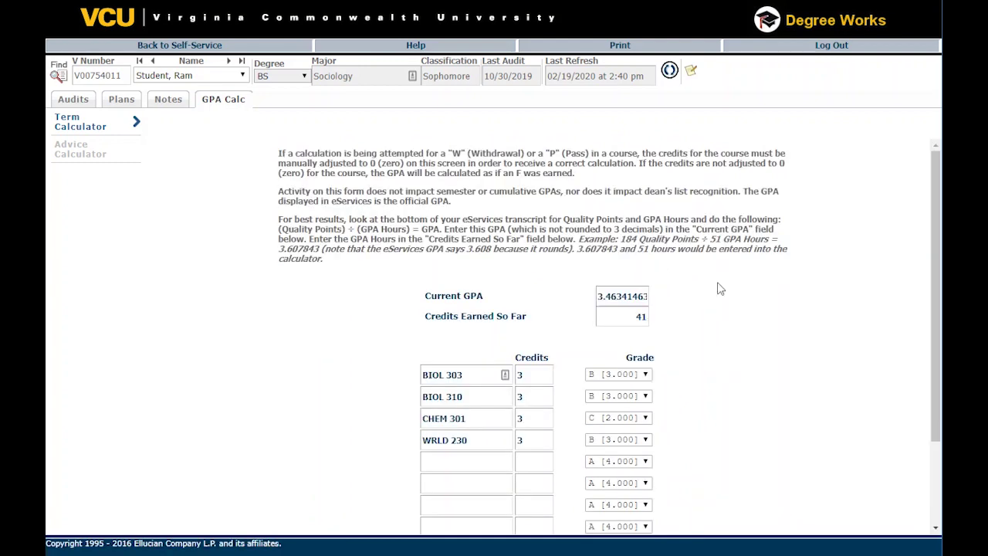
pyautogui.click(646, 417)
pyautogui.click(618, 512)
pyautogui.doubleClick(528, 418)
pyautogui.press('BackSpace')
pyautogui.write('0')
pyautogui.click(730, 397)
pyautogui.scroll(-3, 679, 433)
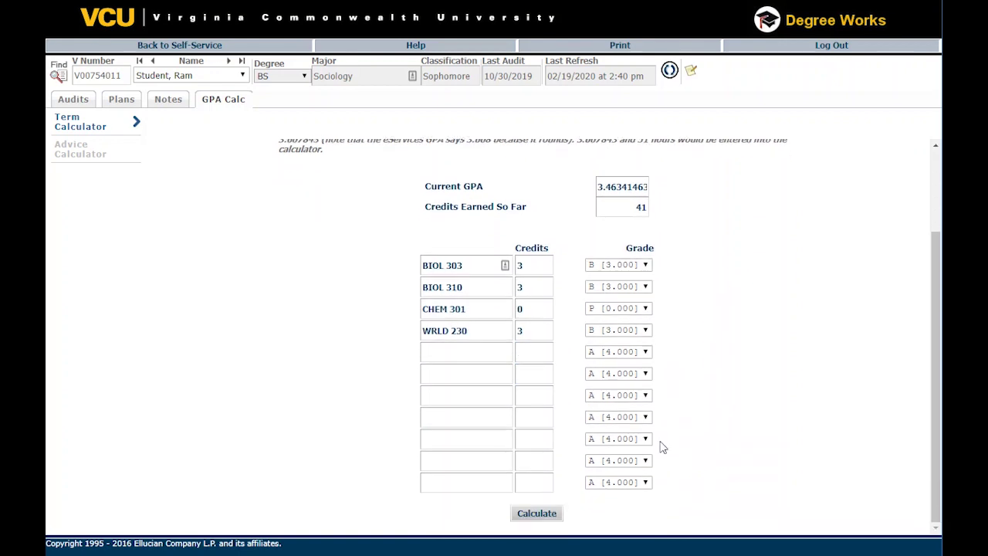
pyautogui.click(540, 514)
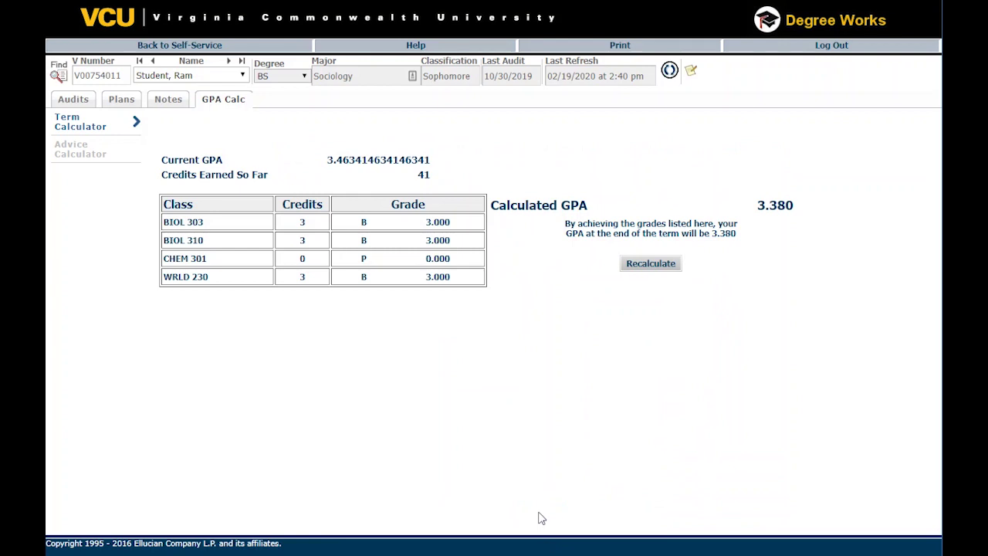